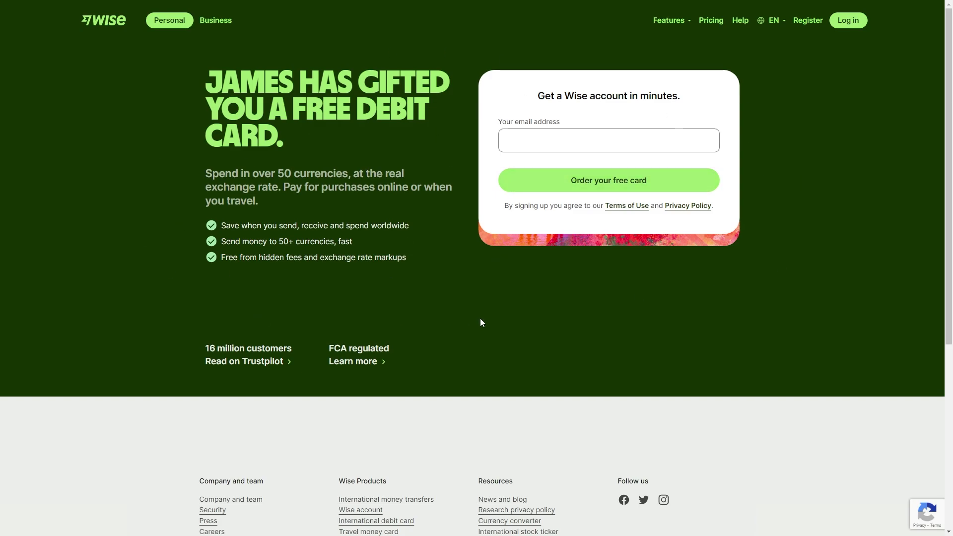
Highlight the free debit card headline and the start of the subheading.
{"action": "left_click_drag", "start_coordinate": [293, 142], "coordinate": [202, 72]}
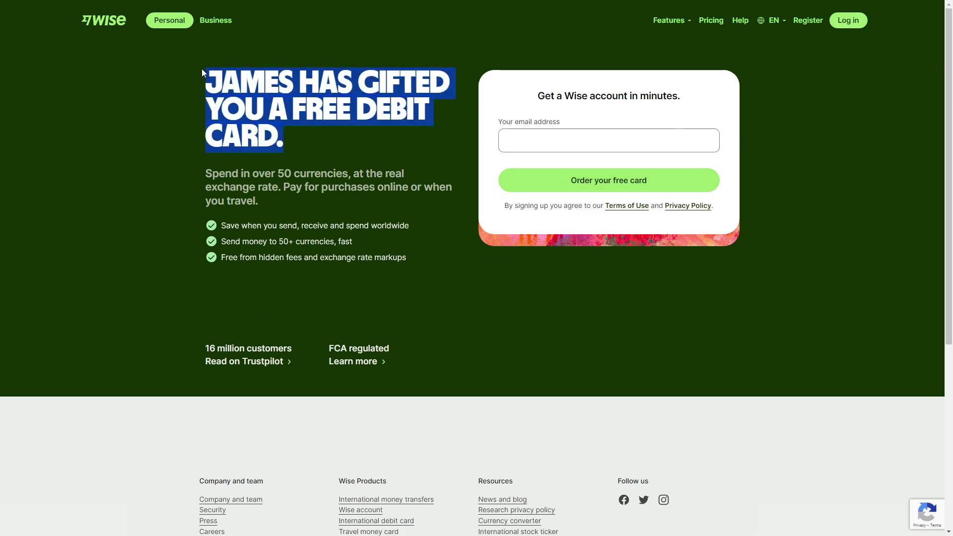
{"action": "left_click", "coordinate": [487, 320]}
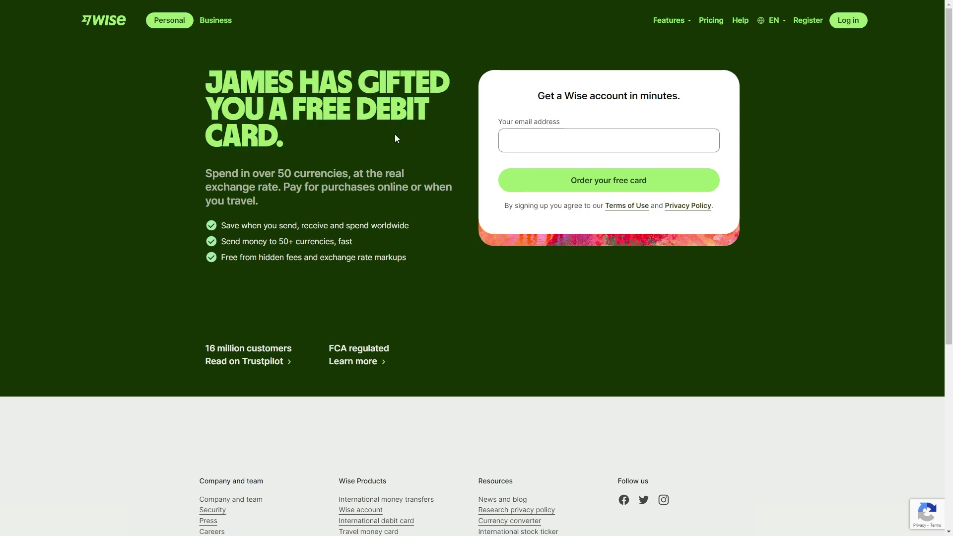
{"action": "left_click_drag", "start_coordinate": [202, 169], "coordinate": [418, 189]}
{"action": "left_click", "coordinate": [433, 230]}
Enter an email, order the free card, and choose a personal account.
{"action": "left_click", "coordinate": [560, 133]}
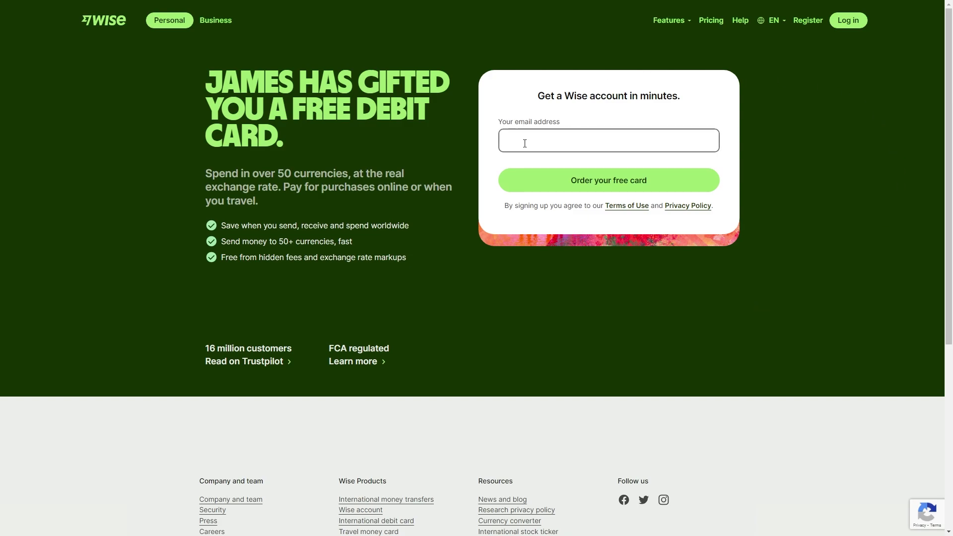
{"action": "left_click", "coordinate": [625, 180]}
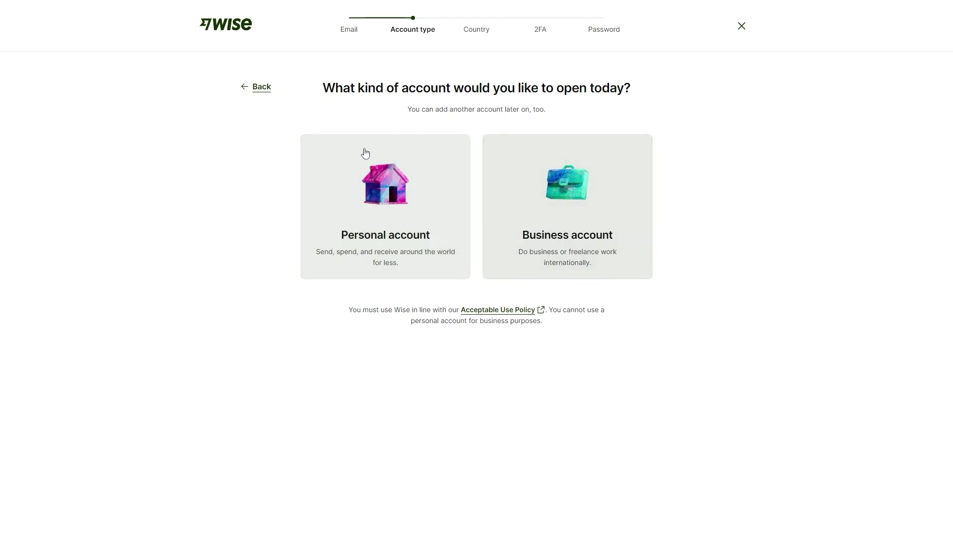
{"action": "left_click", "coordinate": [369, 192]}
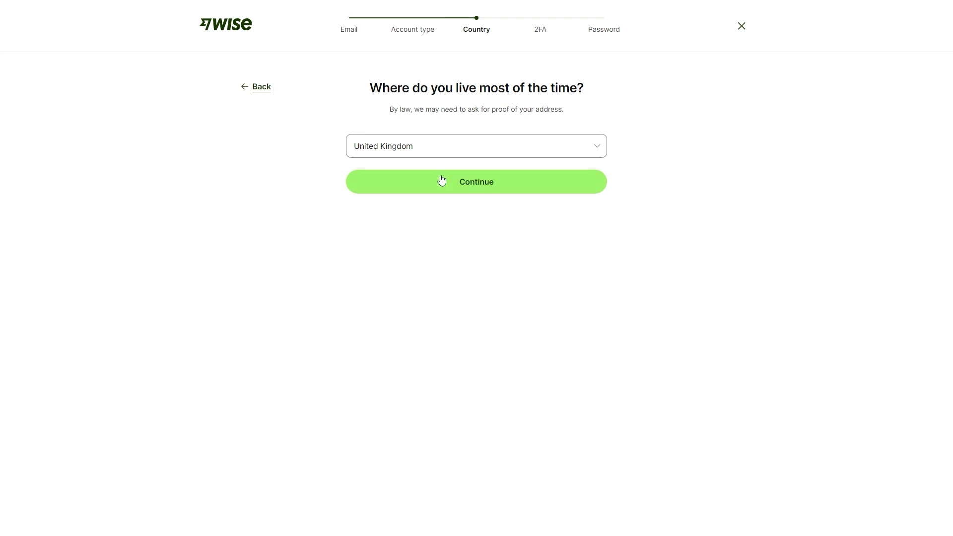
Keep United Kingdom as the country, then request and submit the phone verification code.
{"action": "left_click", "coordinate": [448, 152]}
{"action": "scroll", "coordinate": [440, 229], "scroll_direction": "down", "scroll_amount": 2}
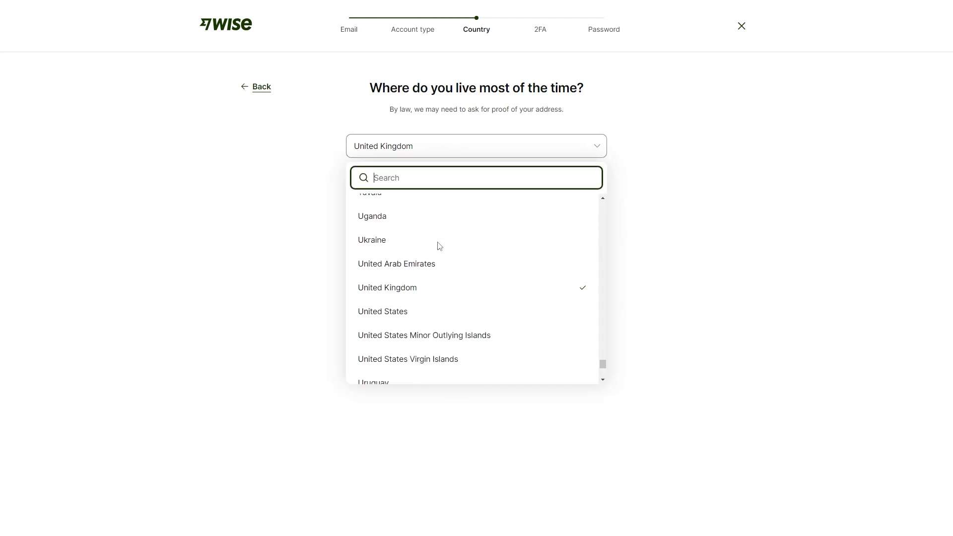
{"action": "left_click", "coordinate": [467, 287]}
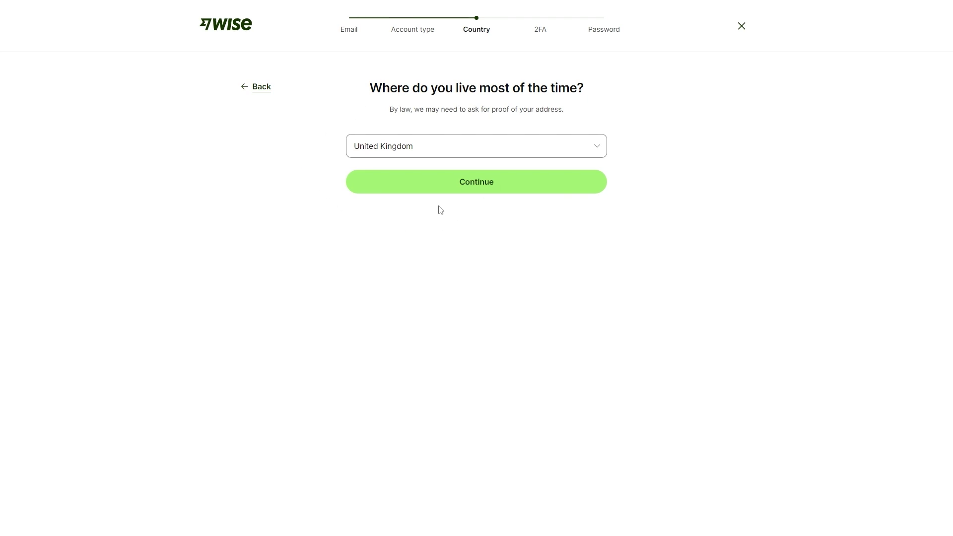
{"action": "left_click", "coordinate": [482, 185]}
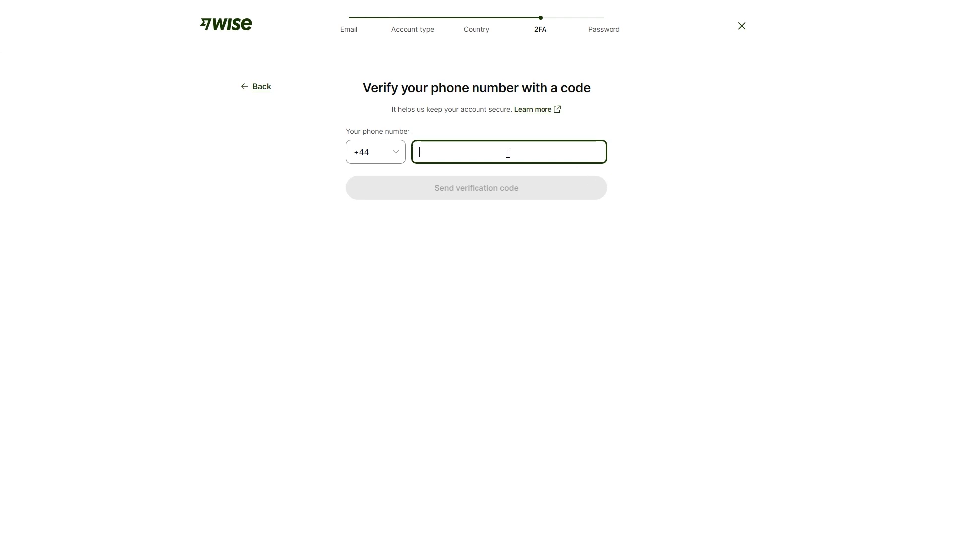
{"action": "left_click", "coordinate": [519, 189]}
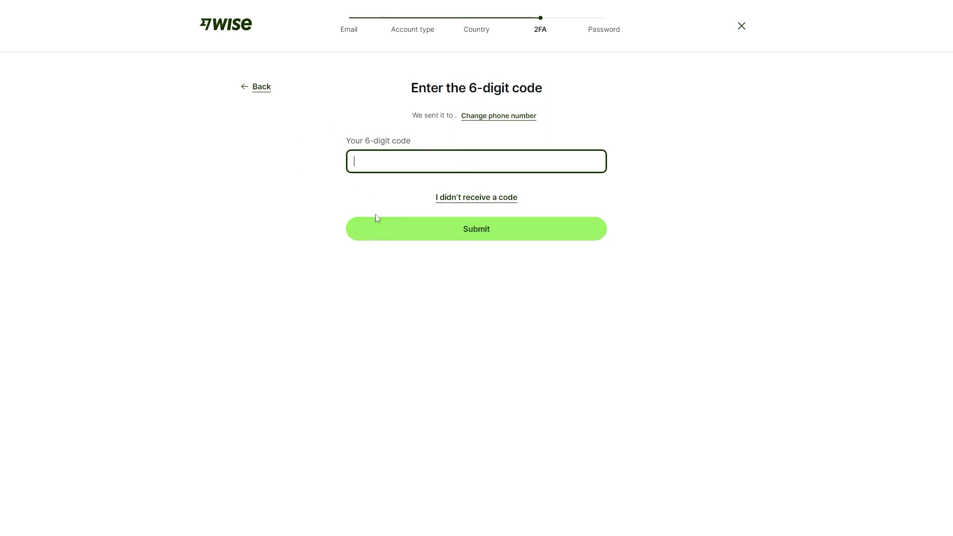
{"action": "left_click", "coordinate": [538, 229]}
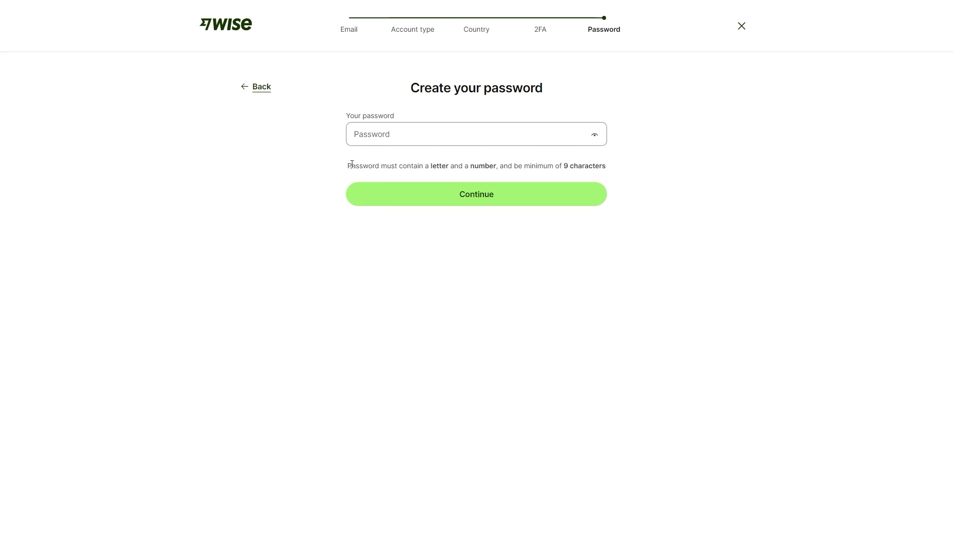
{"action": "left_click_drag", "start_coordinate": [346, 166], "coordinate": [613, 163]}
{"action": "left_click", "coordinate": [652, 177]}
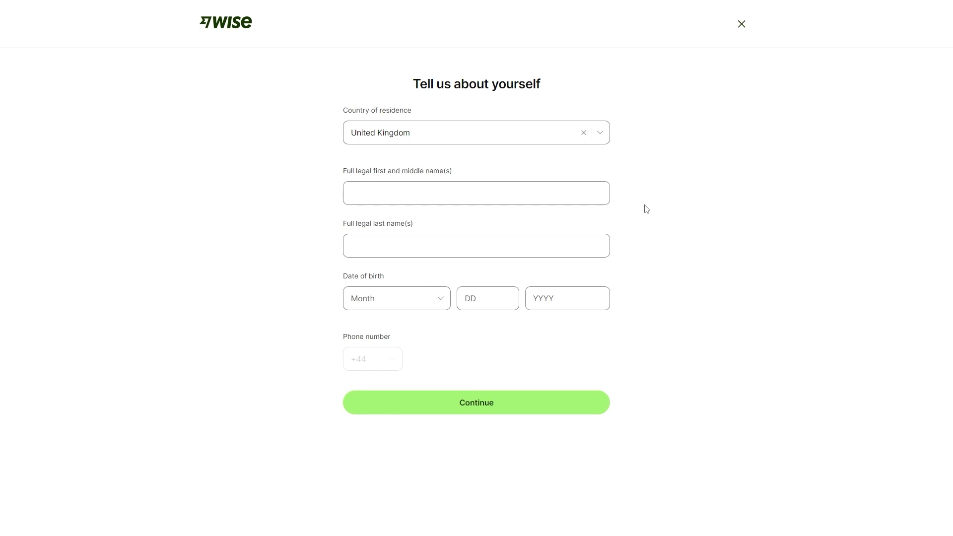
Highlight the Country of residence, Phone number, name and Date of birth labels.
{"action": "left_click_drag", "start_coordinate": [324, 105], "coordinate": [426, 107]}
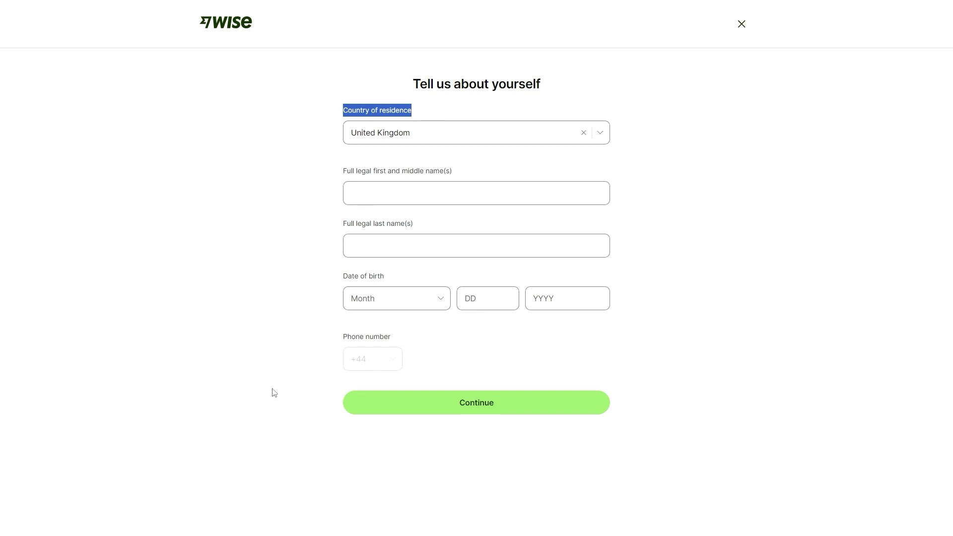
{"action": "left_click_drag", "start_coordinate": [347, 339], "coordinate": [392, 337]}
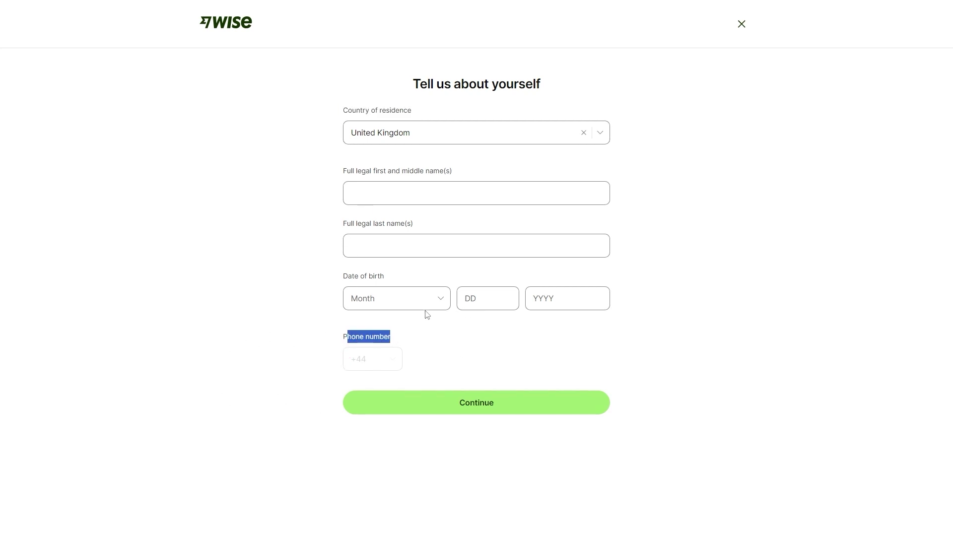
{"action": "left_click", "coordinate": [212, 343]}
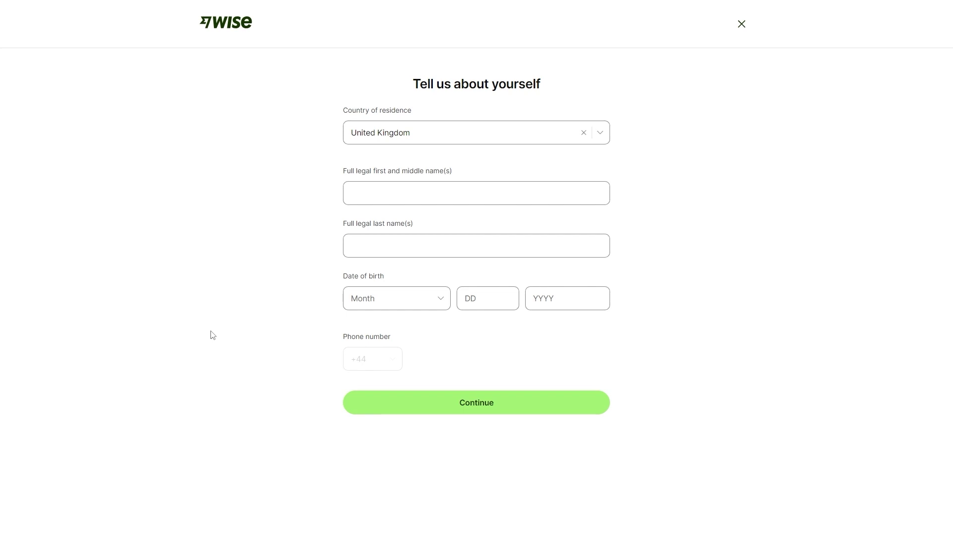
{"action": "left_click_drag", "start_coordinate": [340, 172], "coordinate": [468, 179]}
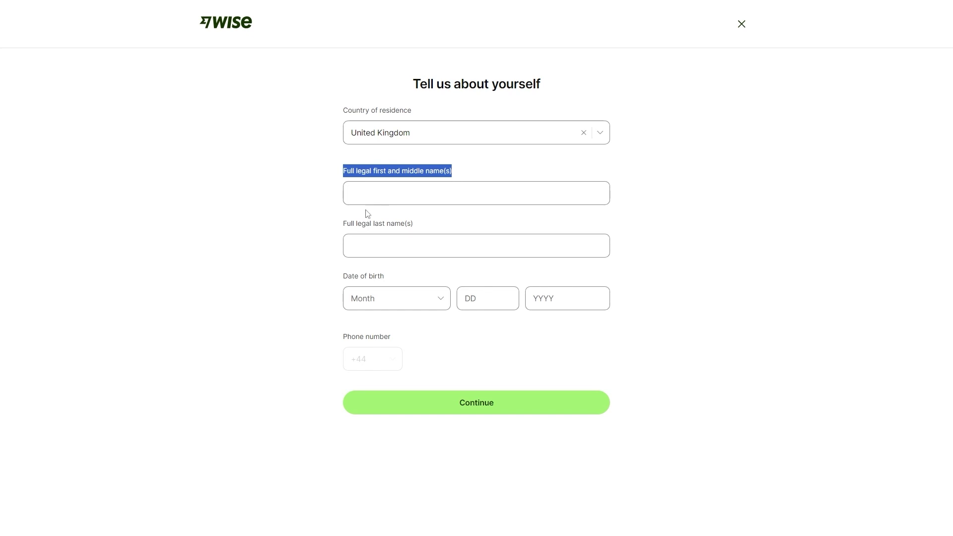
{"action": "left_click", "coordinate": [340, 235]}
{"action": "left_click_drag", "start_coordinate": [341, 234], "coordinate": [416, 225]}
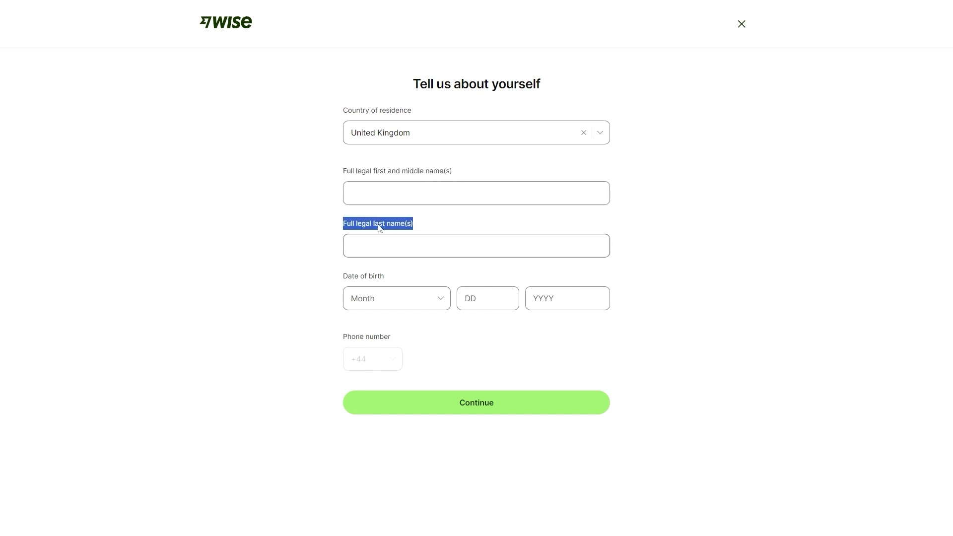
{"action": "left_click", "coordinate": [312, 246]}
{"action": "left_click_drag", "start_coordinate": [343, 293], "coordinate": [402, 288]}
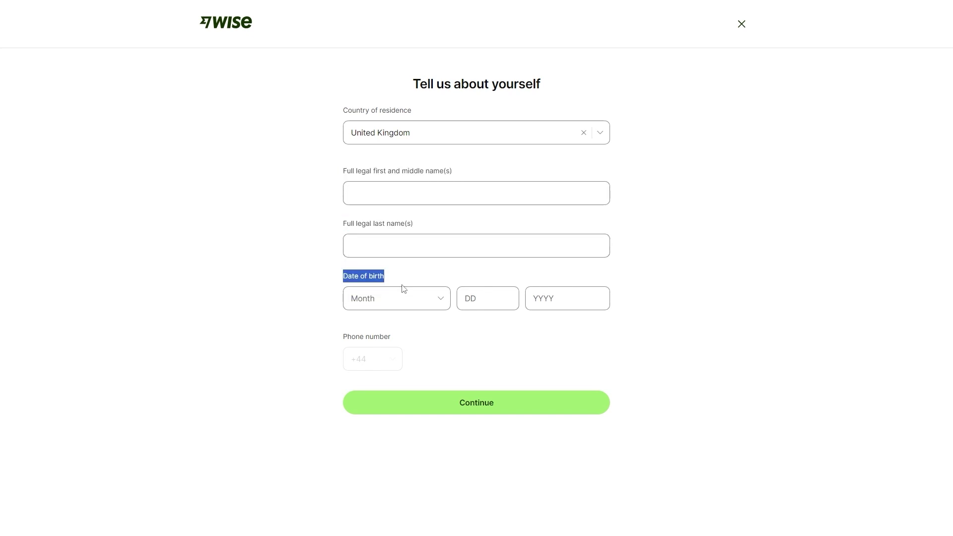
{"action": "left_click", "coordinate": [440, 274]}
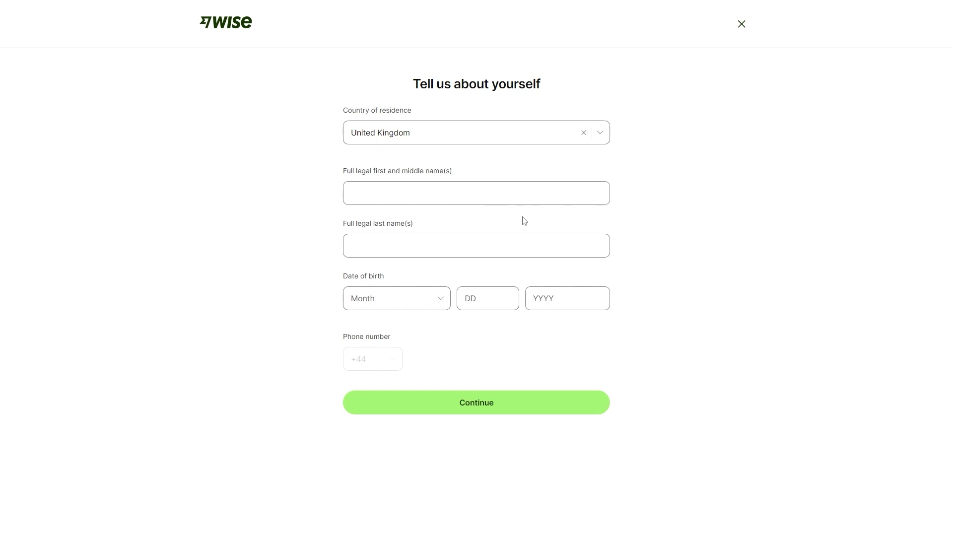
Submit the personal details and address, then skip the tour to the account home.
{"action": "left_click", "coordinate": [357, 198]}
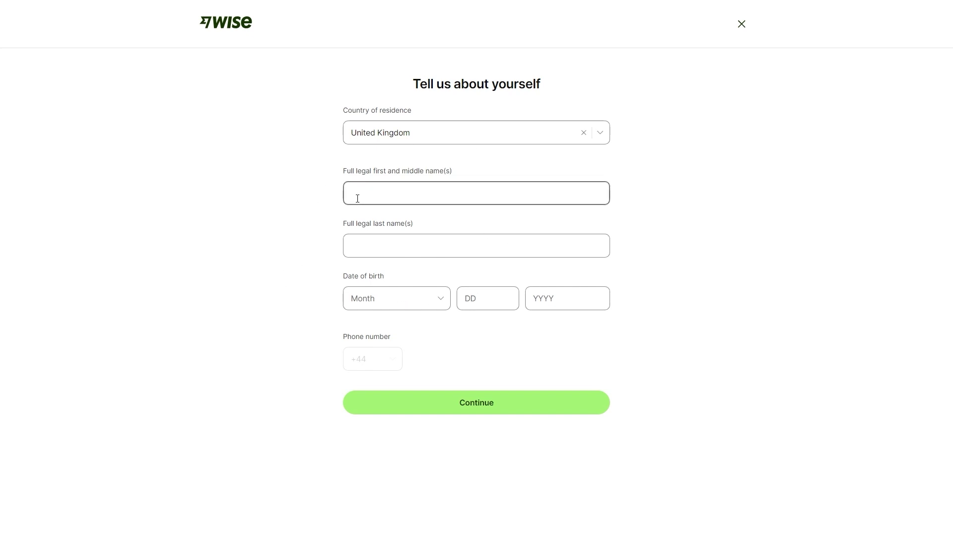
{"action": "left_click", "coordinate": [455, 398]}
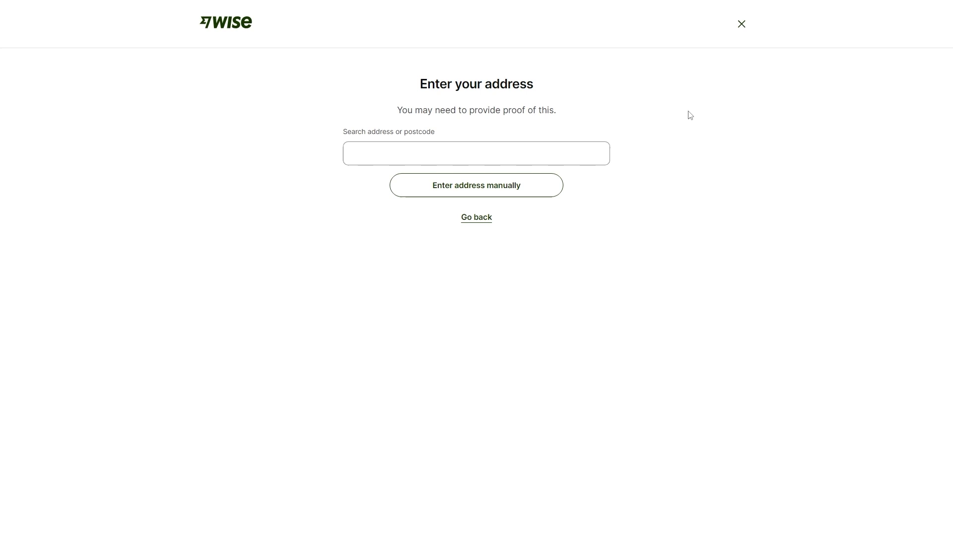
{"action": "left_click_drag", "start_coordinate": [391, 115], "coordinate": [540, 123]}
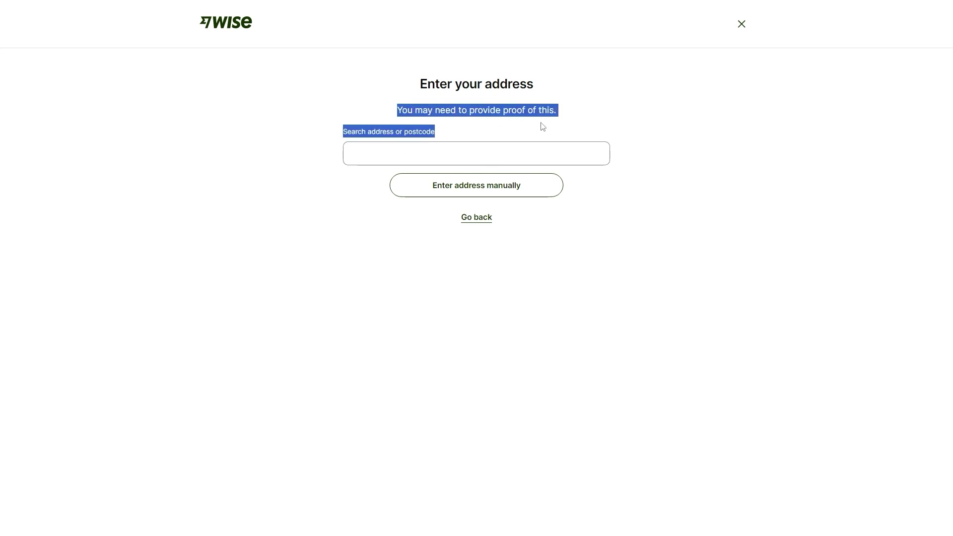
{"action": "left_click", "coordinate": [615, 117]}
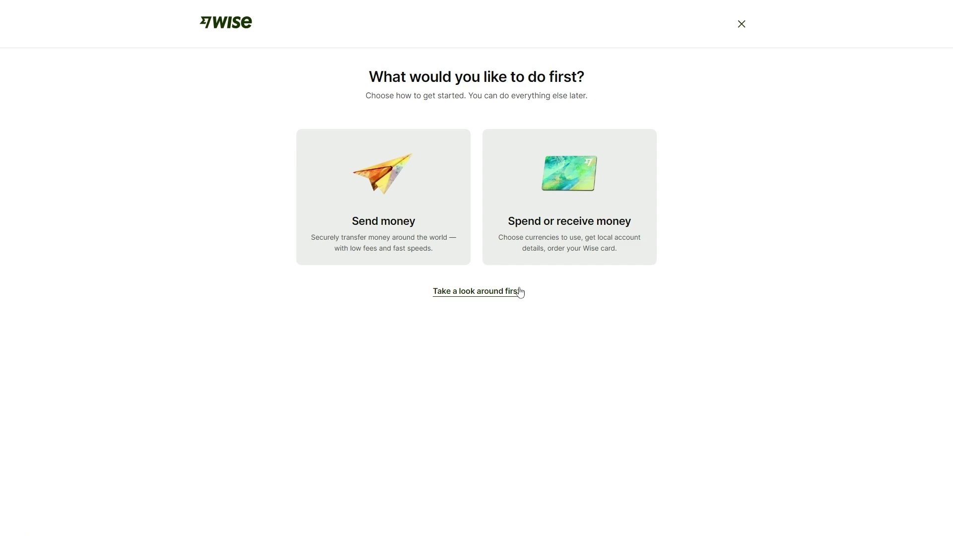
{"action": "left_click", "coordinate": [470, 291]}
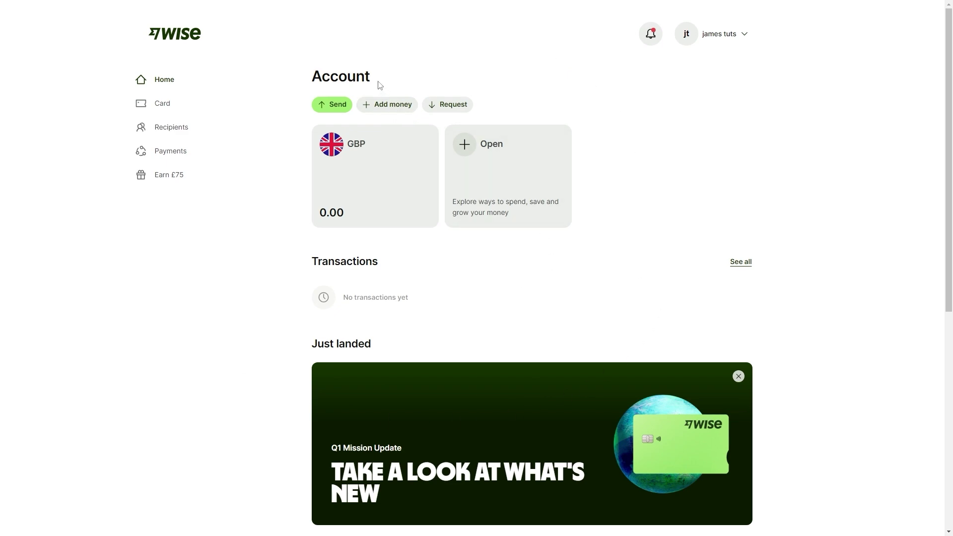
{"action": "left_click_drag", "start_coordinate": [380, 84], "coordinate": [315, 78]}
{"action": "left_click", "coordinate": [395, 40]}
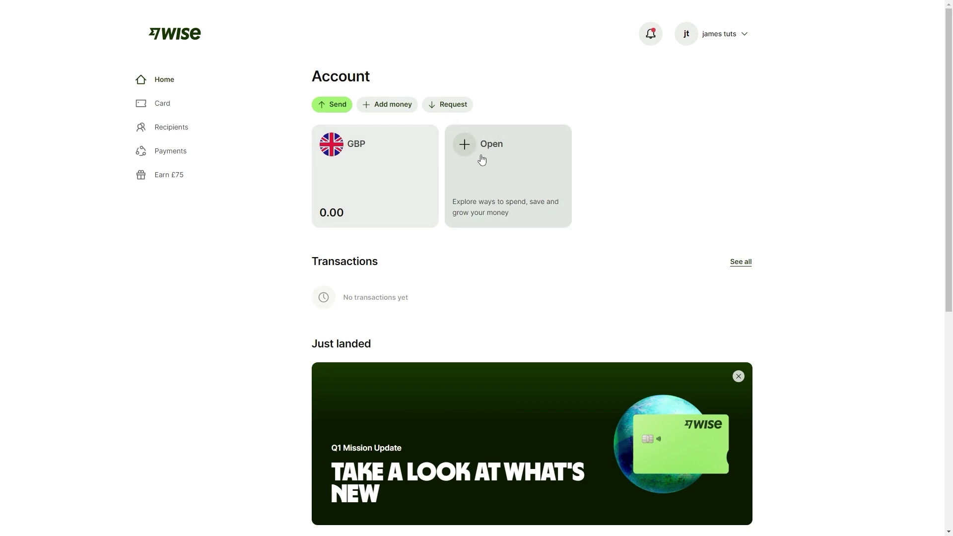
Start opening a new balance or Jar and highlight its heading text.
{"action": "left_click", "coordinate": [510, 175]}
{"action": "left_click_drag", "start_coordinate": [357, 76], "coordinate": [427, 78]}
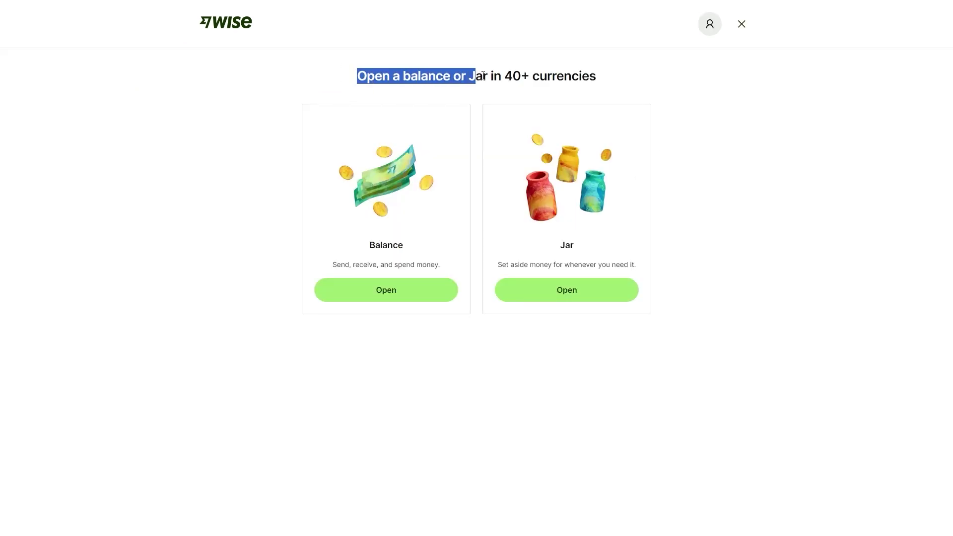
{"action": "left_click_drag", "start_coordinate": [483, 76], "coordinate": [632, 84]}
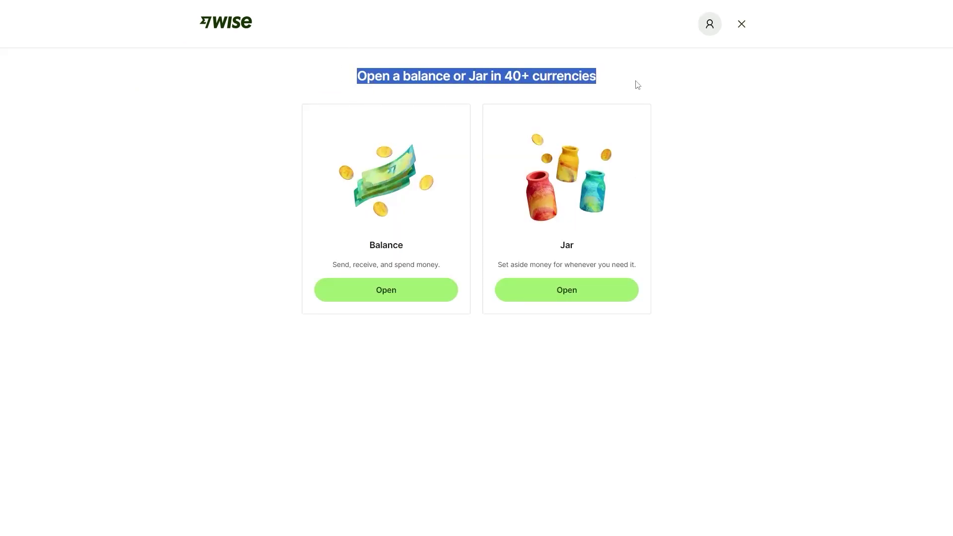
{"action": "left_click", "coordinate": [638, 85]}
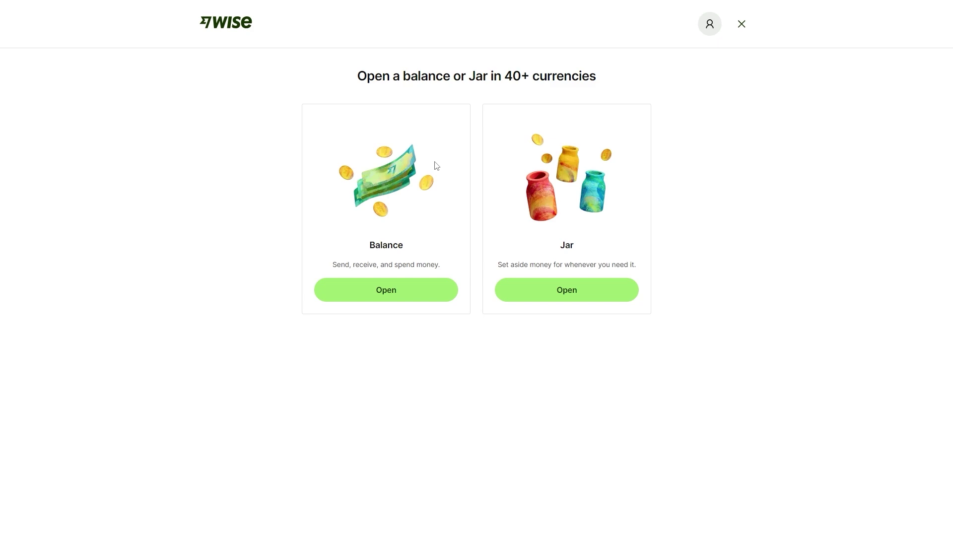
{"action": "double_click", "coordinate": [400, 237]}
{"action": "left_click", "coordinate": [320, 217]}
Choose a new currency balance, pick US dollar, and confirm it.
{"action": "left_click", "coordinate": [409, 299]}
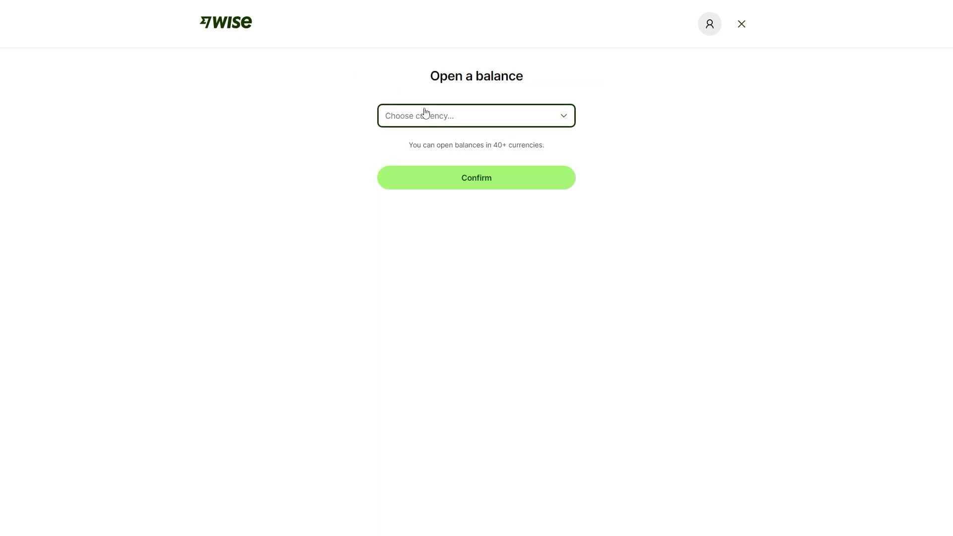
{"action": "left_click", "coordinate": [494, 115]}
{"action": "scroll", "coordinate": [506, 268], "scroll_direction": "down", "scroll_amount": 2}
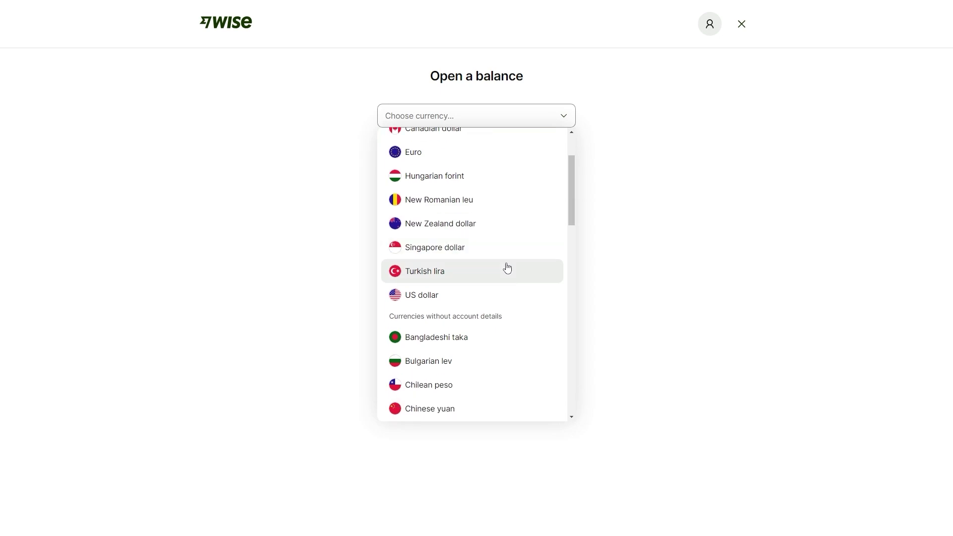
{"action": "left_click_drag", "start_coordinate": [574, 167], "coordinate": [585, 378]}
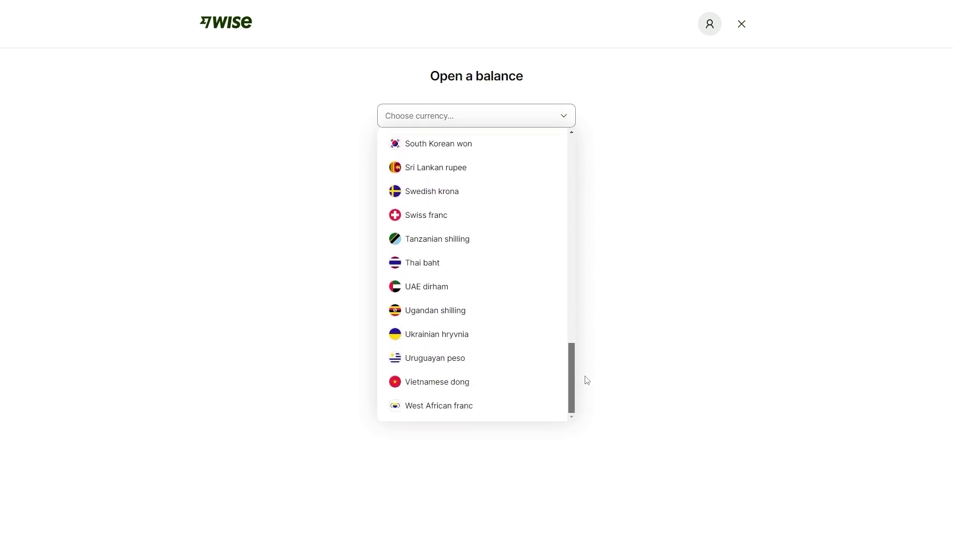
{"action": "scroll", "coordinate": [477, 347], "scroll_direction": "up", "scroll_amount": 15}
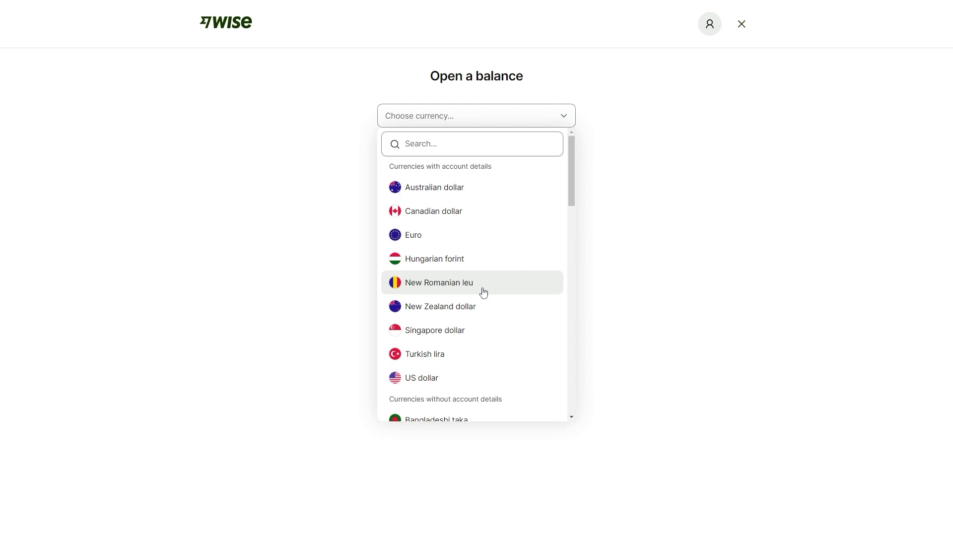
{"action": "left_click", "coordinate": [416, 383]}
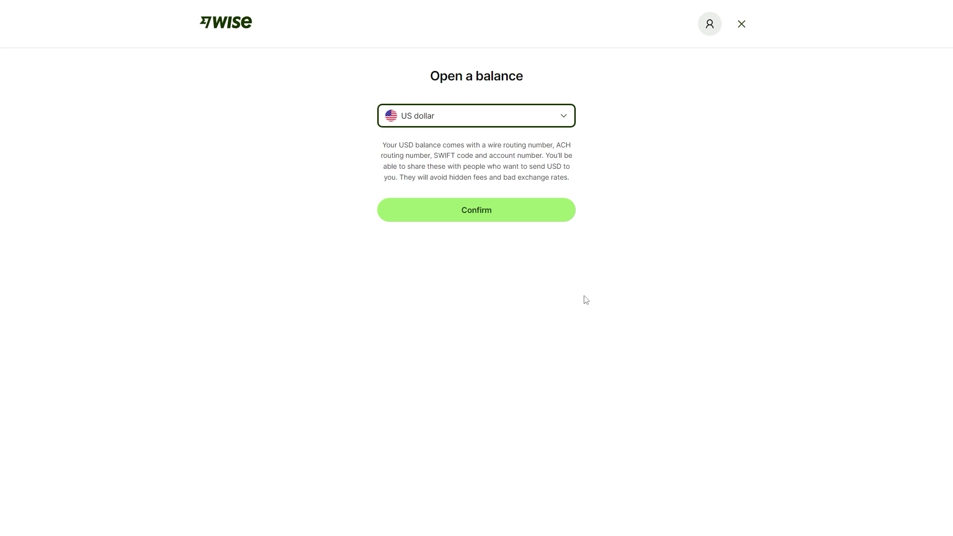
{"action": "left_click", "coordinate": [503, 220]}
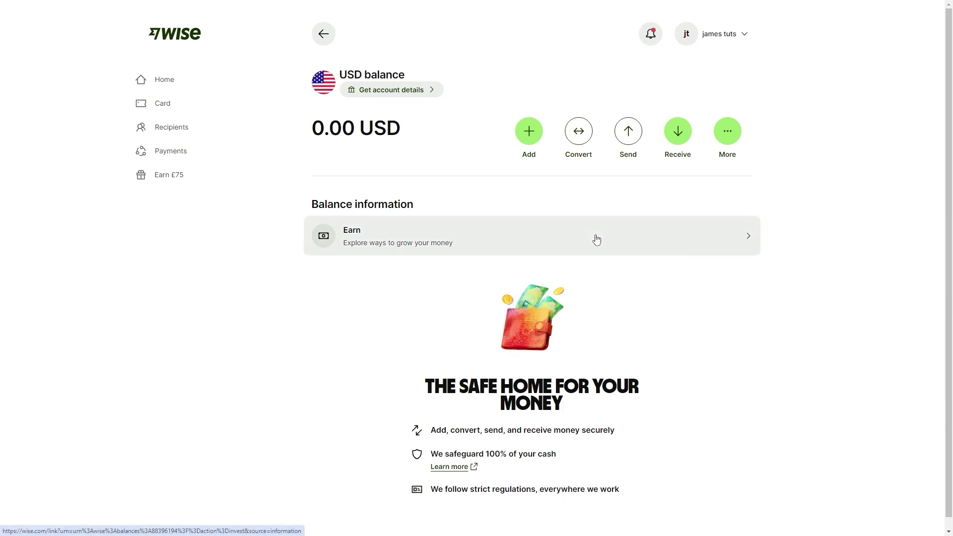
Go back from the USD balance page to the Home dashboard.
{"action": "left_click", "coordinate": [326, 44]}
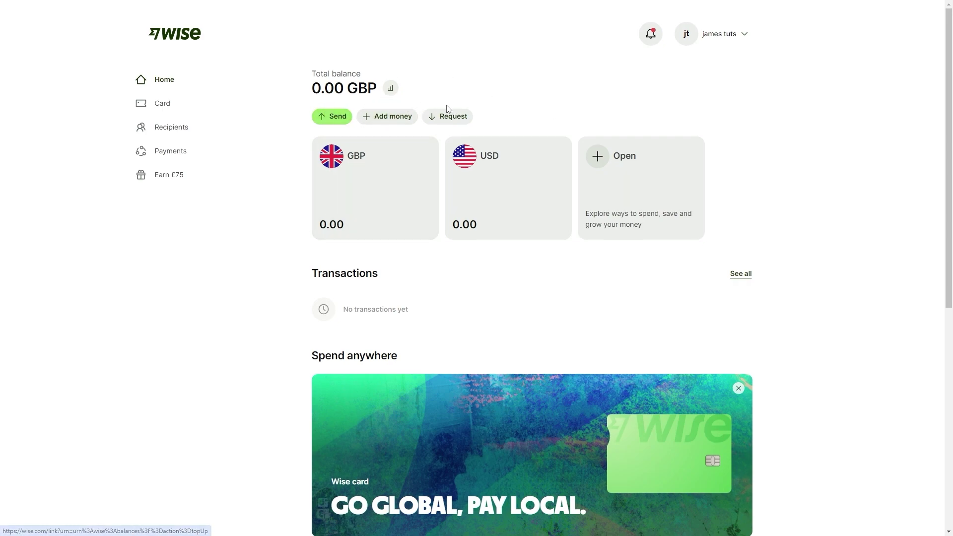
Start an Add money top-up in GBP with 10 as the amount.
{"action": "left_click", "coordinate": [383, 117]}
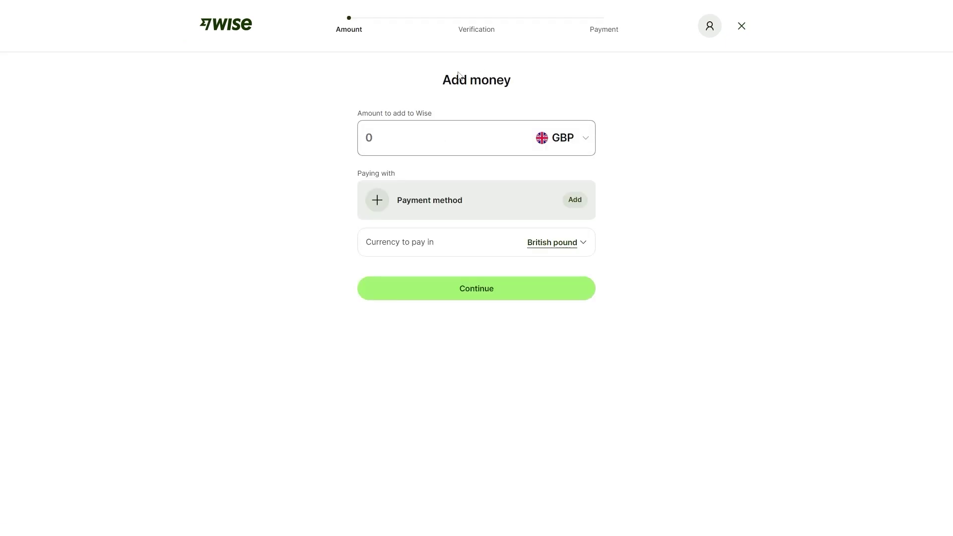
{"action": "left_click_drag", "start_coordinate": [446, 75], "coordinate": [563, 86]}
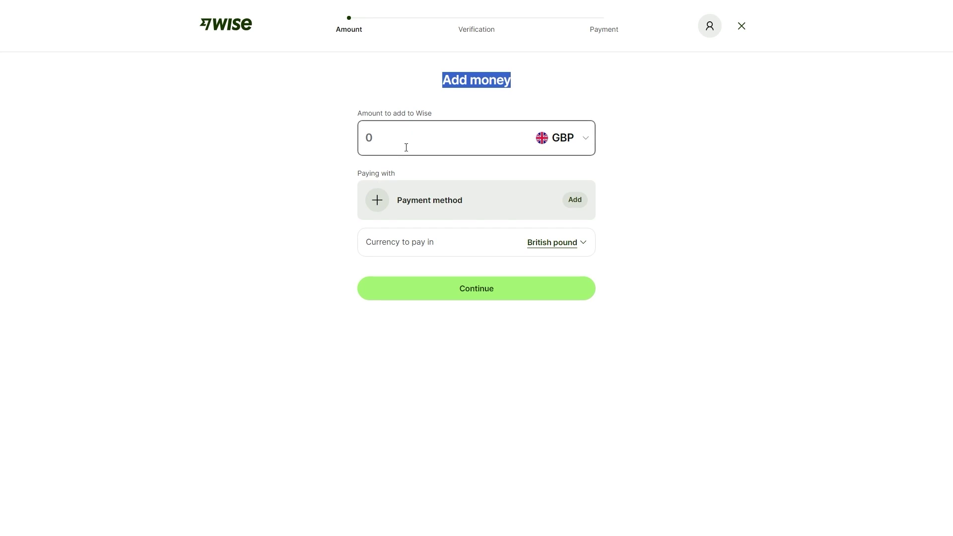
{"action": "left_click", "coordinate": [563, 138]}
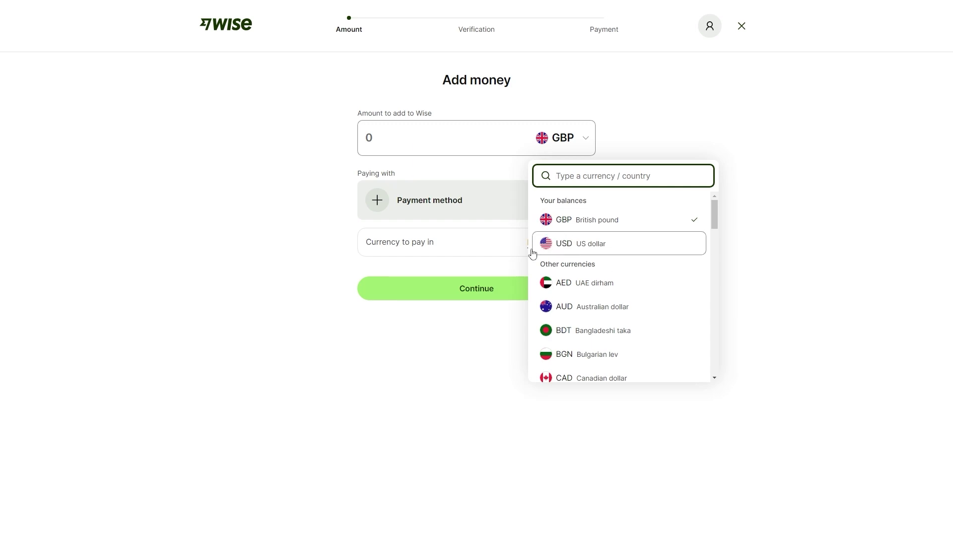
{"action": "scroll", "coordinate": [581, 286], "scroll_direction": "down", "scroll_amount": 5}
{"action": "scroll", "coordinate": [583, 286], "scroll_direction": "down", "scroll_amount": 10}
{"action": "scroll", "coordinate": [585, 284], "scroll_direction": "up", "scroll_amount": 15}
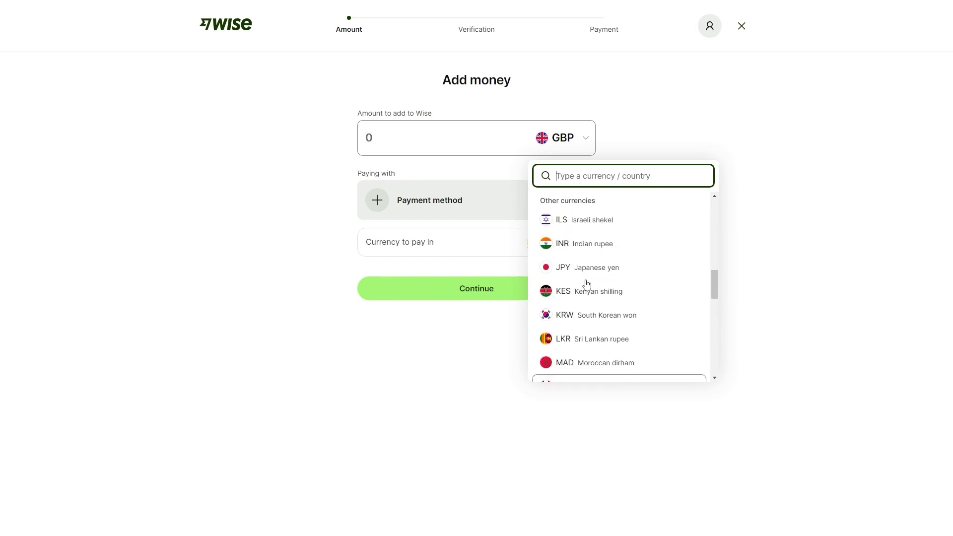
{"action": "left_click", "coordinate": [634, 222]}
{"action": "left_click", "coordinate": [425, 146]}
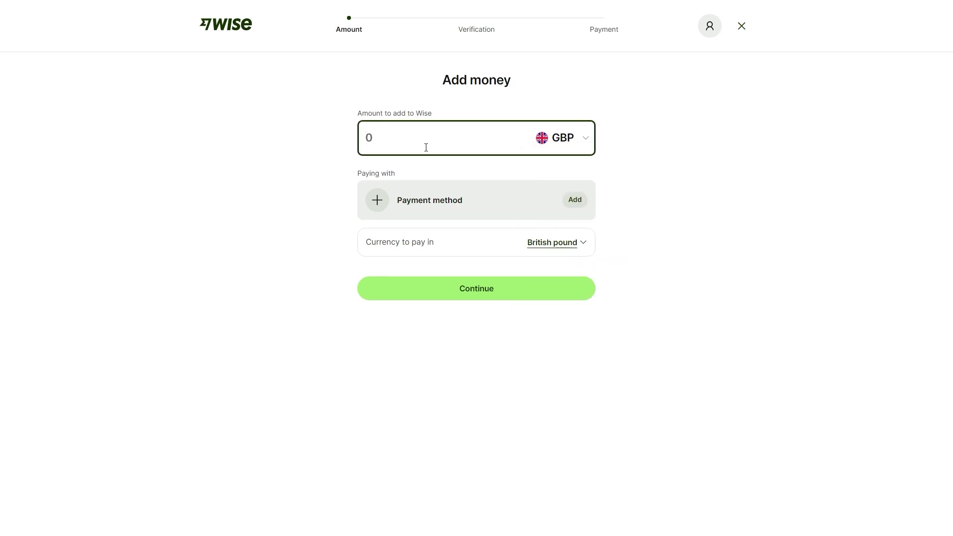
{"action": "type", "text": "10"}
{"action": "left_click_drag", "start_coordinate": [395, 180], "coordinate": [347, 179]}
{"action": "left_click", "coordinate": [326, 199]}
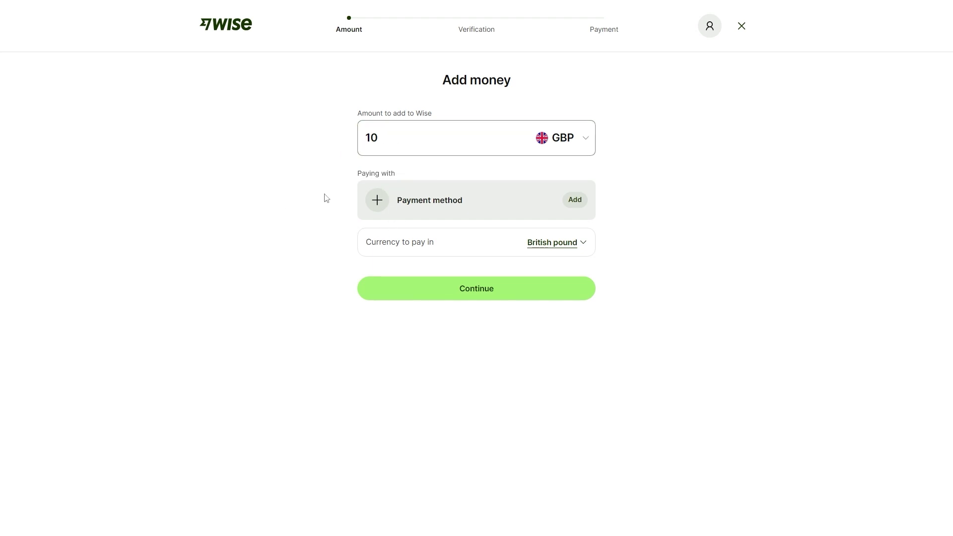
Choose Debit card as the payment method and review the 0 GBP fee breakdown.
{"action": "left_click", "coordinate": [377, 204]}
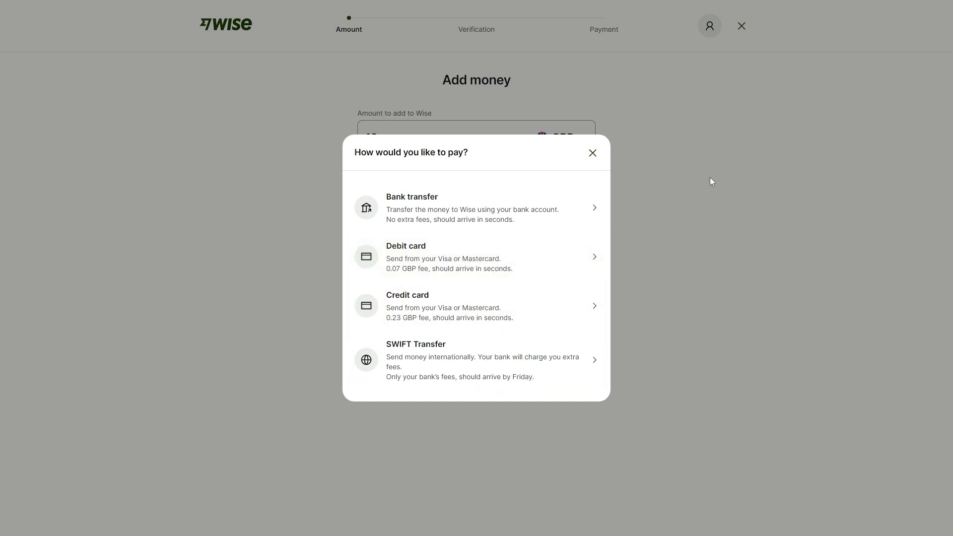
{"action": "left_click", "coordinate": [426, 252]}
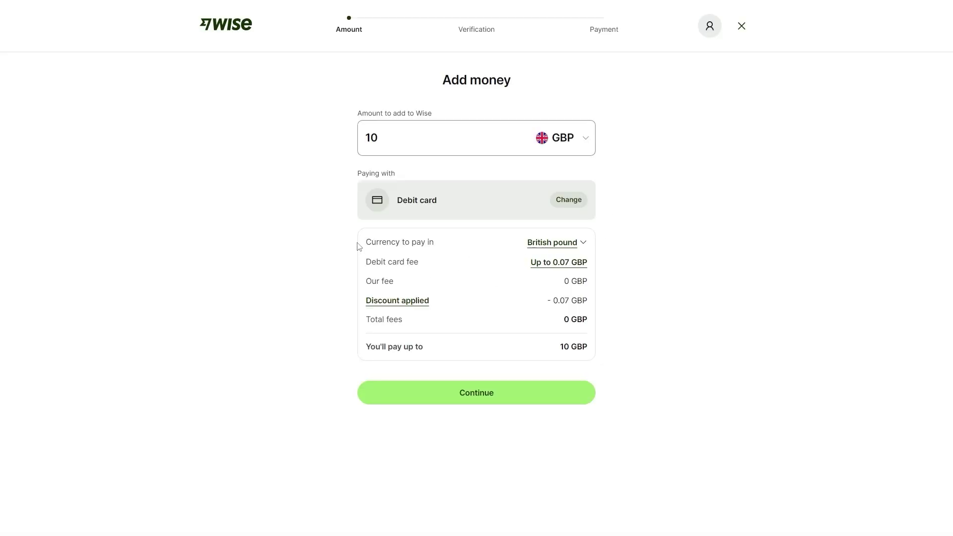
{"action": "left_click_drag", "start_coordinate": [358, 247], "coordinate": [664, 354]}
{"action": "left_click", "coordinate": [664, 354]}
{"action": "left_click_drag", "start_coordinate": [381, 248], "coordinate": [456, 247]}
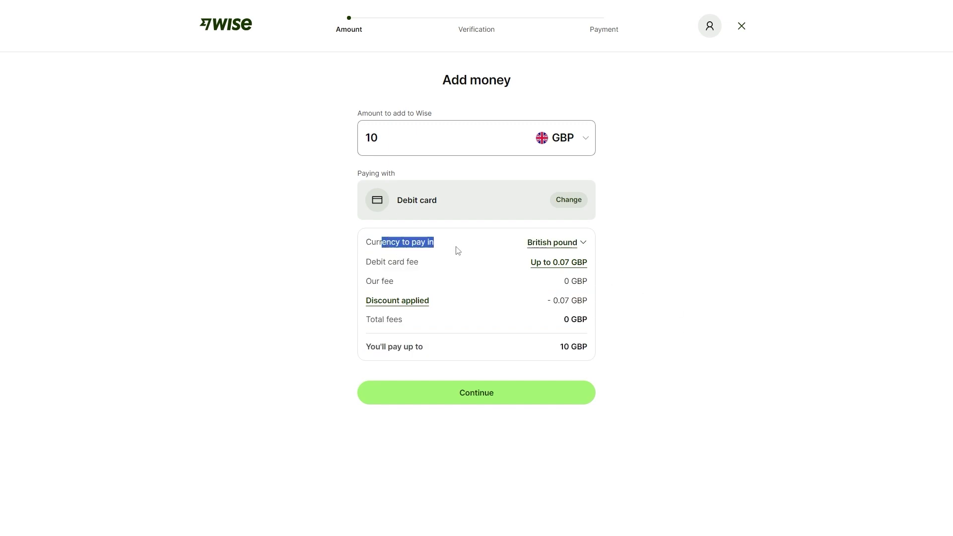
{"action": "left_click", "coordinate": [335, 269]}
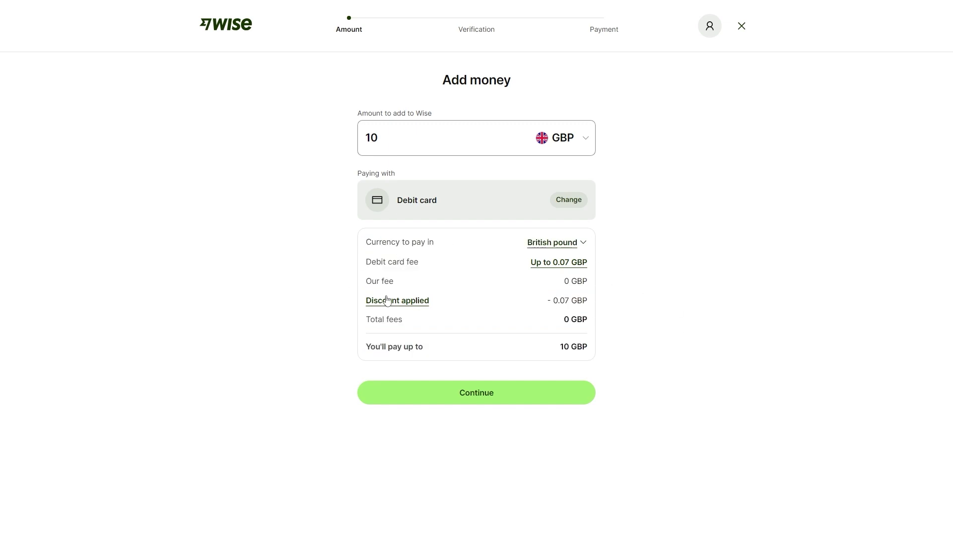
Continue to verification and choose to scan a QR code with a smartphone.
{"action": "left_click", "coordinate": [539, 400]}
{"action": "left_click_drag", "start_coordinate": [395, 84], "coordinate": [707, 70]}
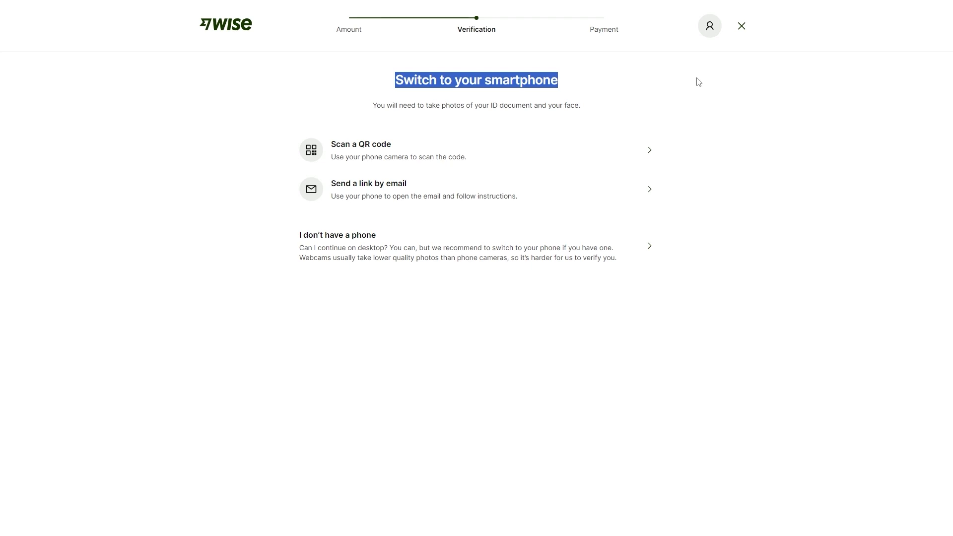
{"action": "left_click", "coordinate": [699, 82]}
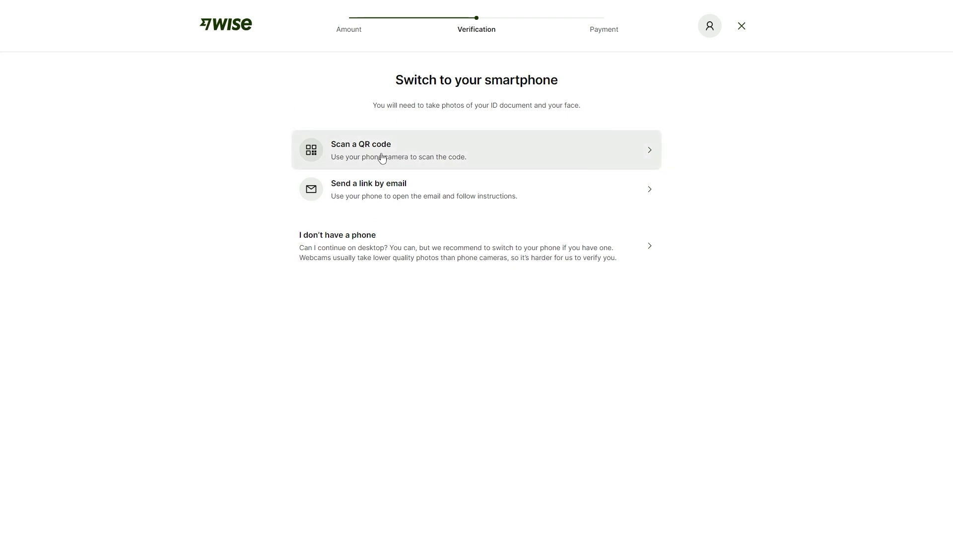
{"action": "left_click", "coordinate": [398, 139]}
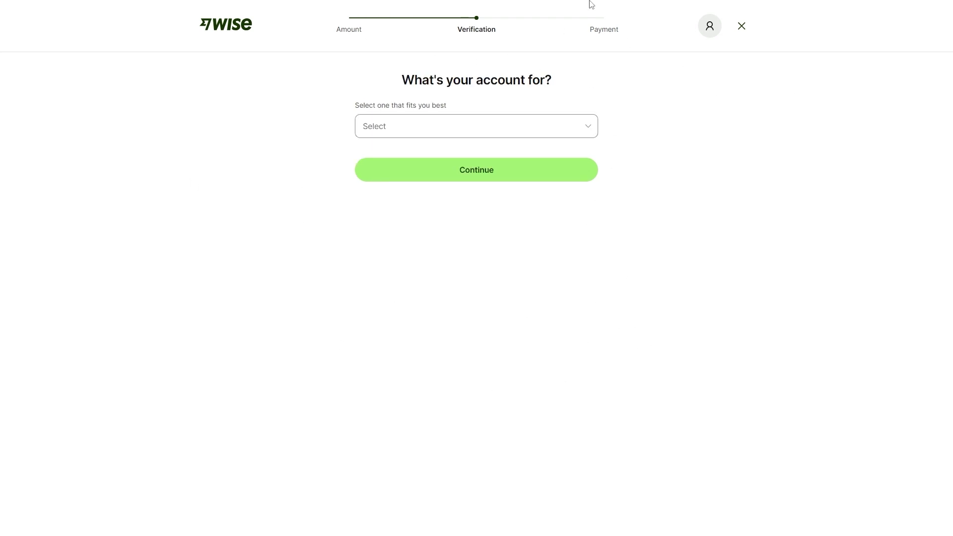
Answer 'Sending money to friends or family' with 0–2,000 GBP yearly volume and continue.
{"action": "triple_click", "coordinate": [628, 89]}
{"action": "left_click", "coordinate": [680, 118]}
{"action": "left_click", "coordinate": [462, 137]}
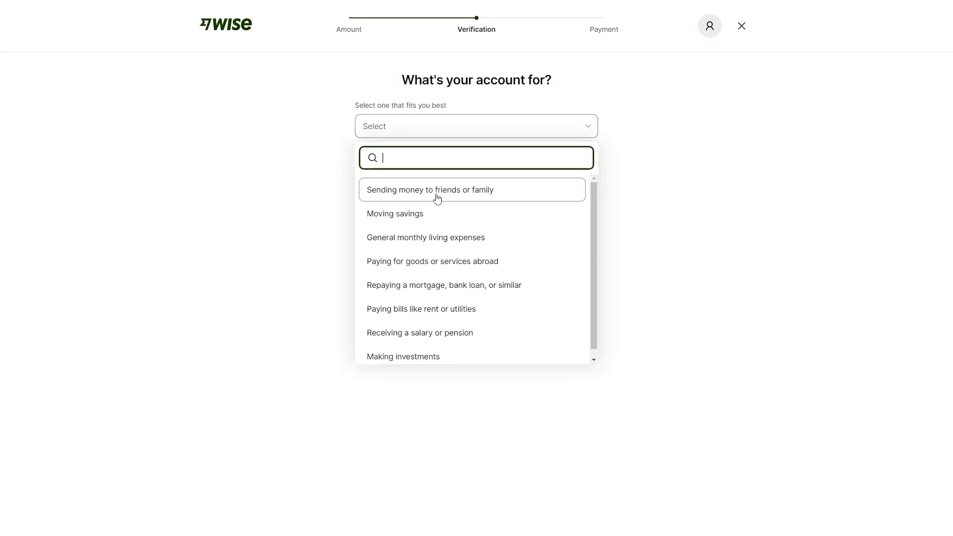
{"action": "scroll", "coordinate": [467, 243], "scroll_direction": "down", "scroll_amount": 1}
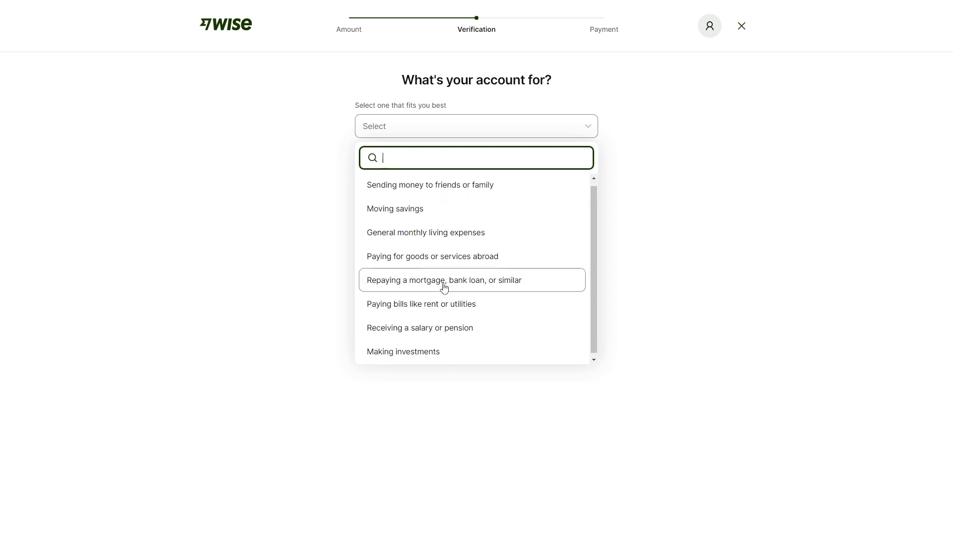
{"action": "left_click", "coordinate": [515, 192]}
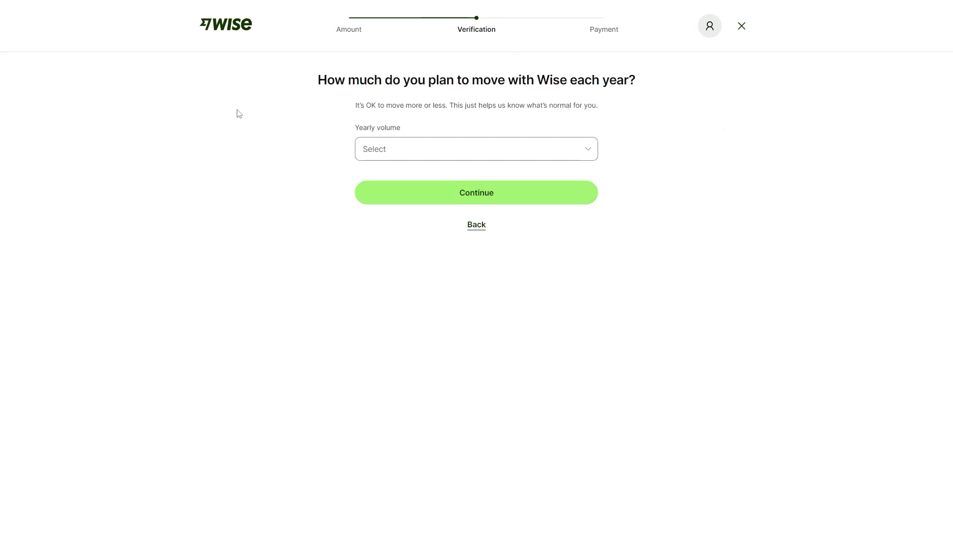
{"action": "left_click", "coordinate": [536, 158]}
{"action": "key", "text": "Return"}
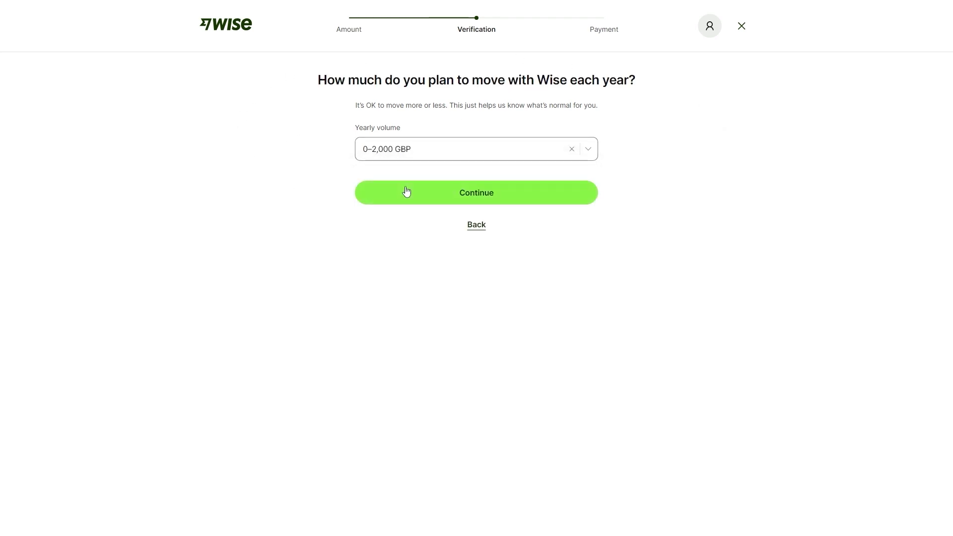
{"action": "left_click", "coordinate": [464, 192]}
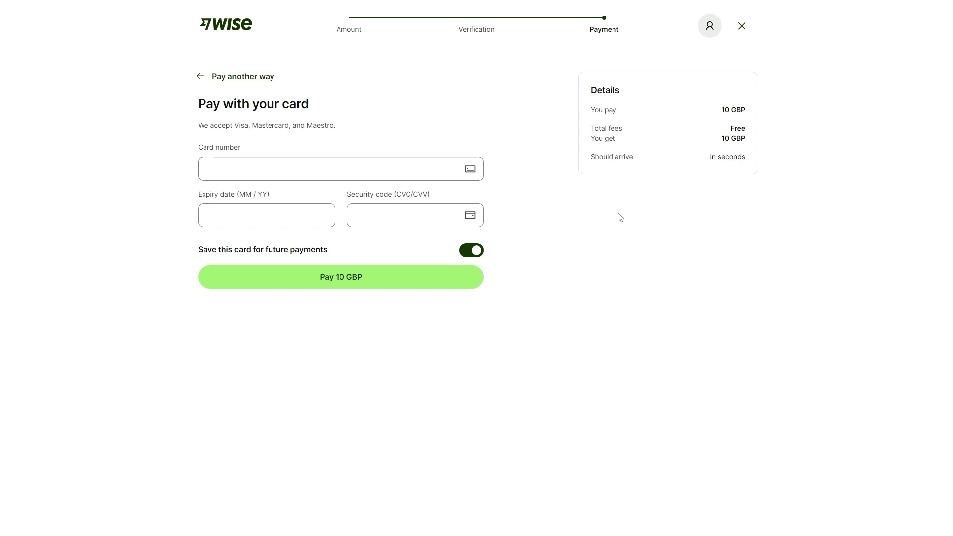
Focus the card number field and look over the Pay with your card form.
{"action": "left_click_drag", "start_coordinate": [312, 107], "coordinate": [172, 106]}
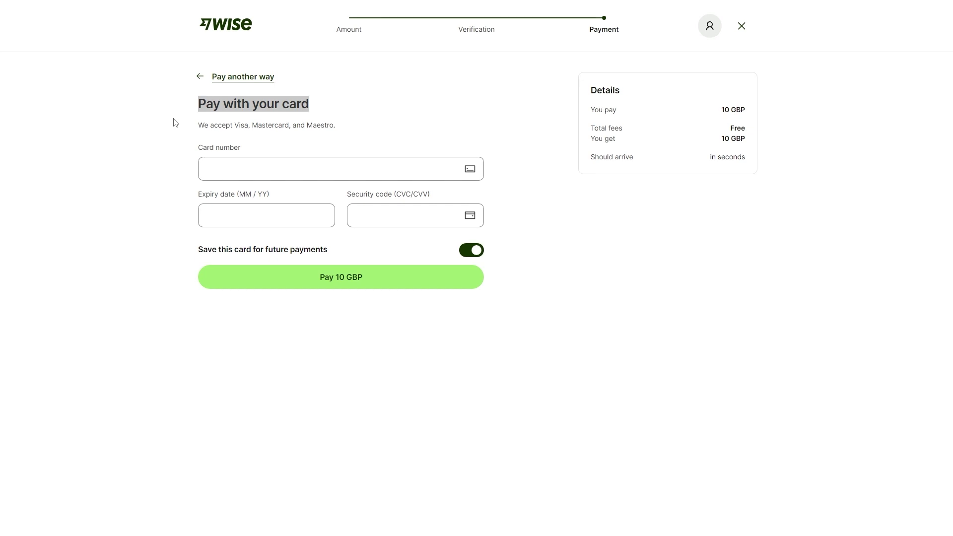
{"action": "left_click", "coordinate": [242, 130]}
{"action": "left_click", "coordinate": [266, 170]}
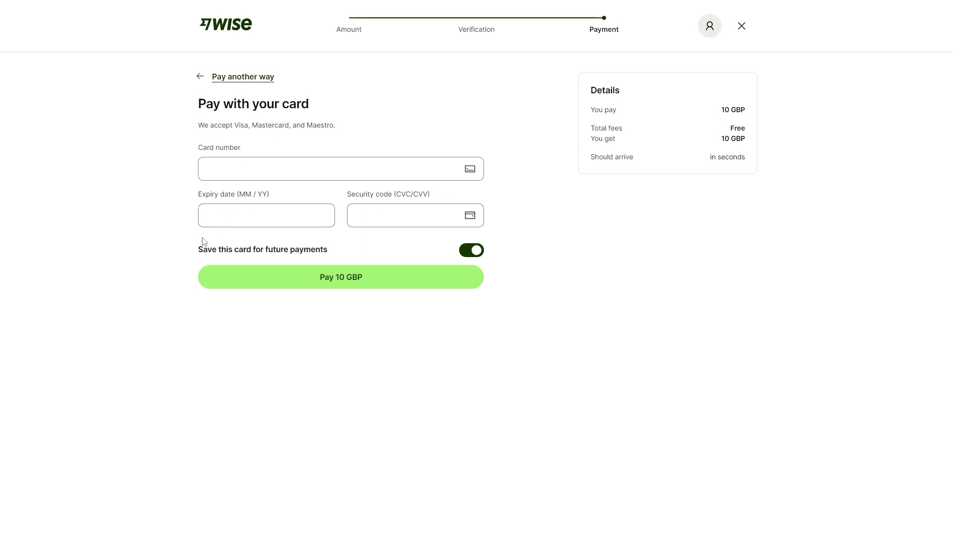
{"action": "left_click_drag", "start_coordinate": [199, 249], "coordinate": [327, 248]}
{"action": "left_click", "coordinate": [346, 250]}
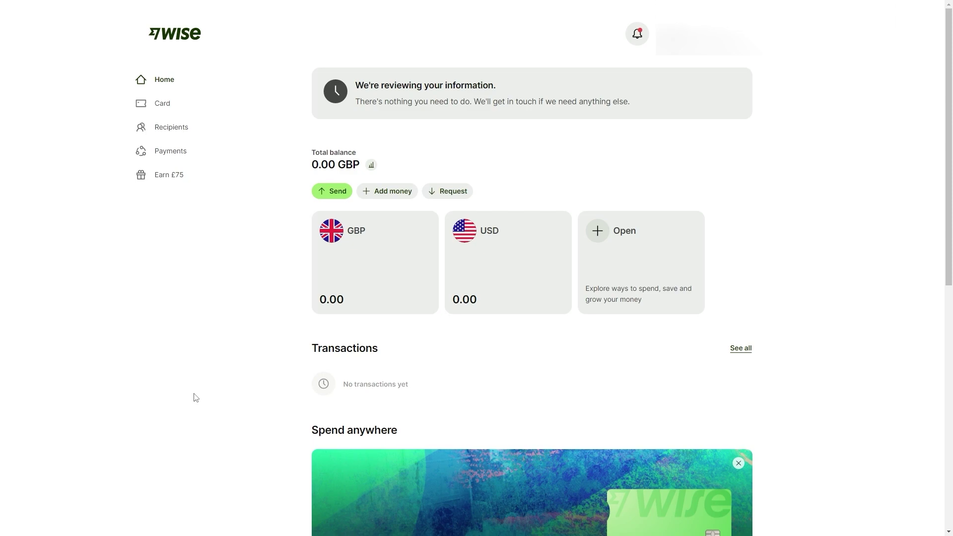
Go to the Card section to see the free Digital card and the 7 GBP Physical card.
{"action": "left_click", "coordinate": [175, 108]}
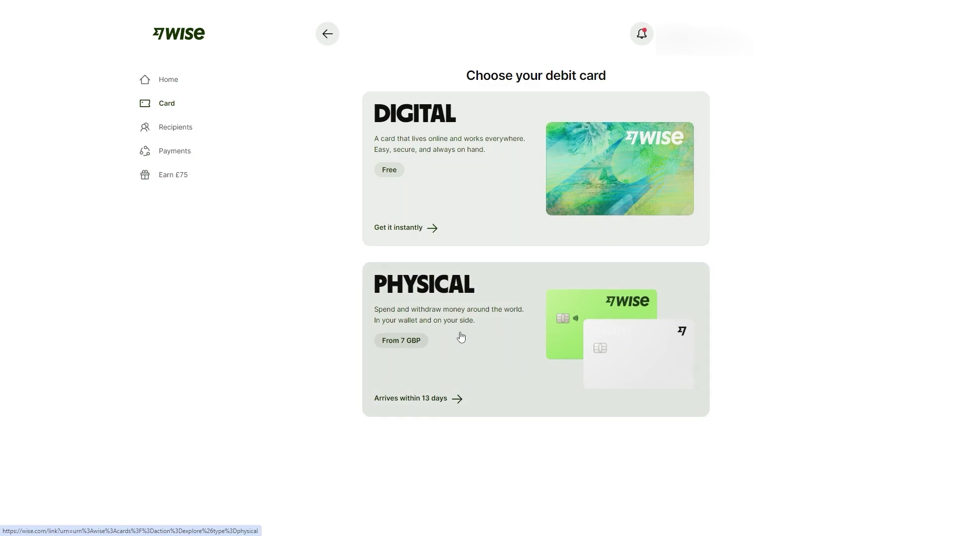
Pick the Physical card option to reach the 'Global spending made simple' order page.
{"action": "left_click", "coordinate": [418, 343]}
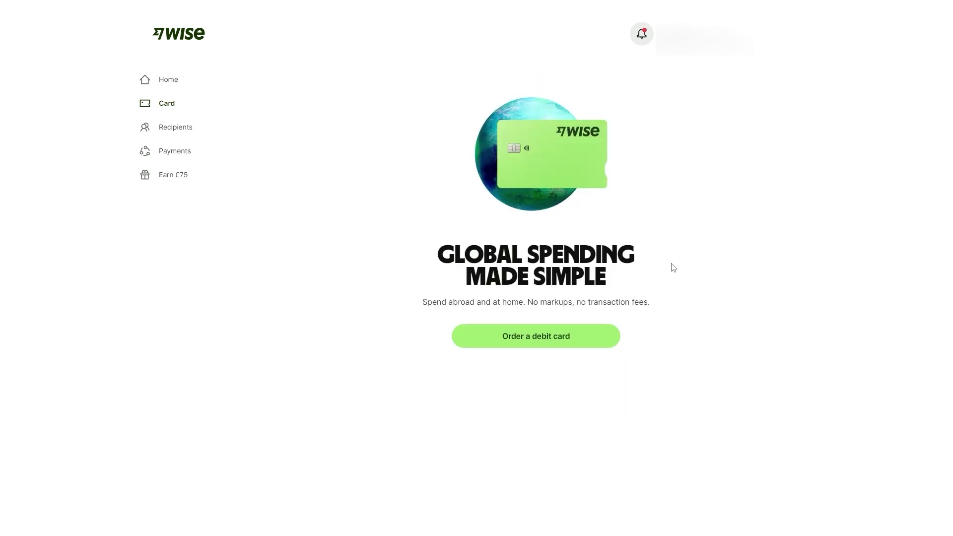